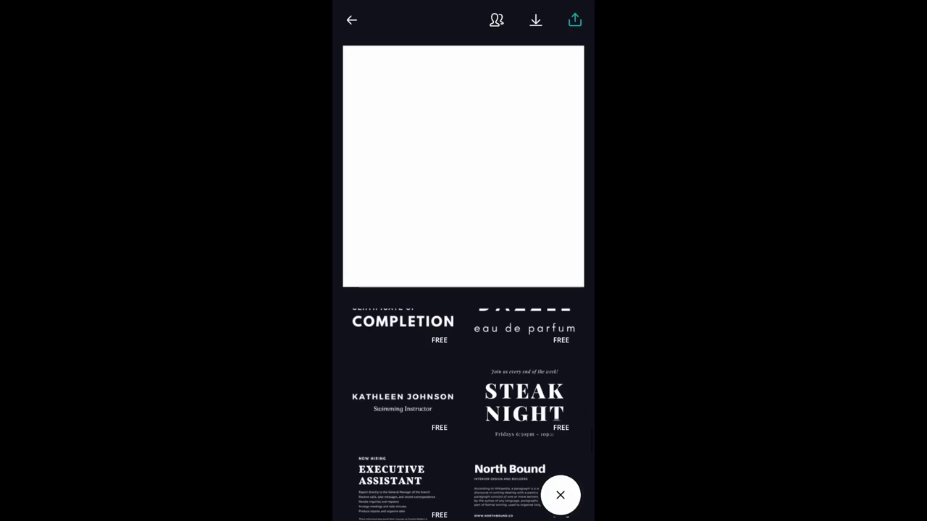
Add the Steak Night text design, type SECURE into its heading and shrink it to size 32.
{"action": "left_click", "coordinate": [524, 402]}
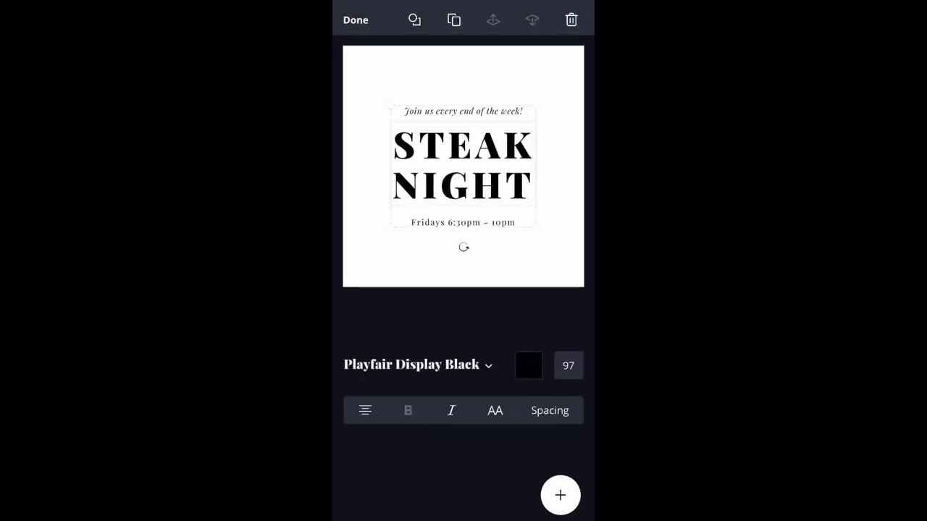
{"action": "left_click", "coordinate": [462, 165]}
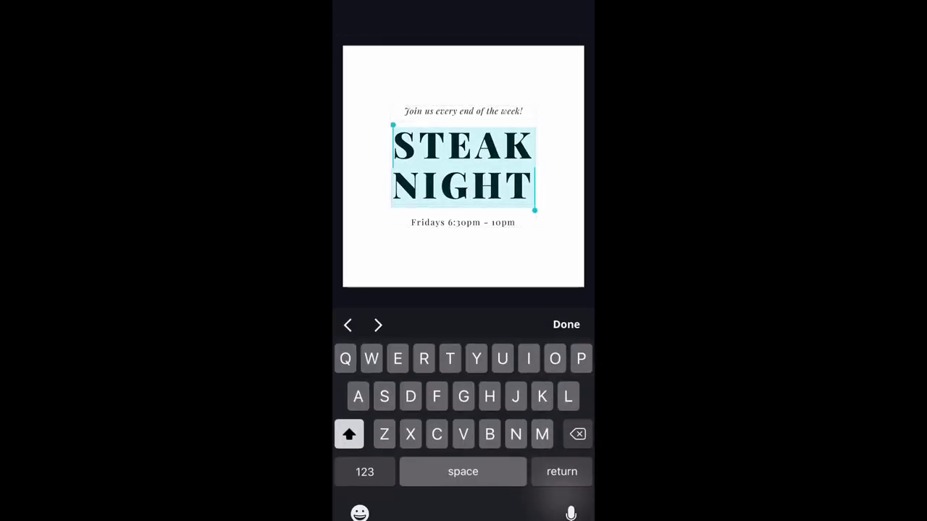
{"action": "type", "text": "SECU"}
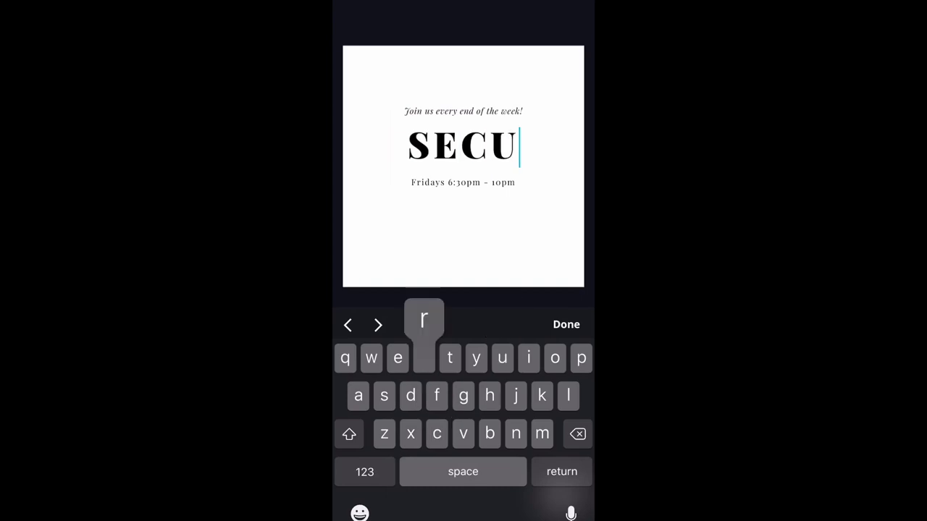
{"action": "type", "text": "RE"}
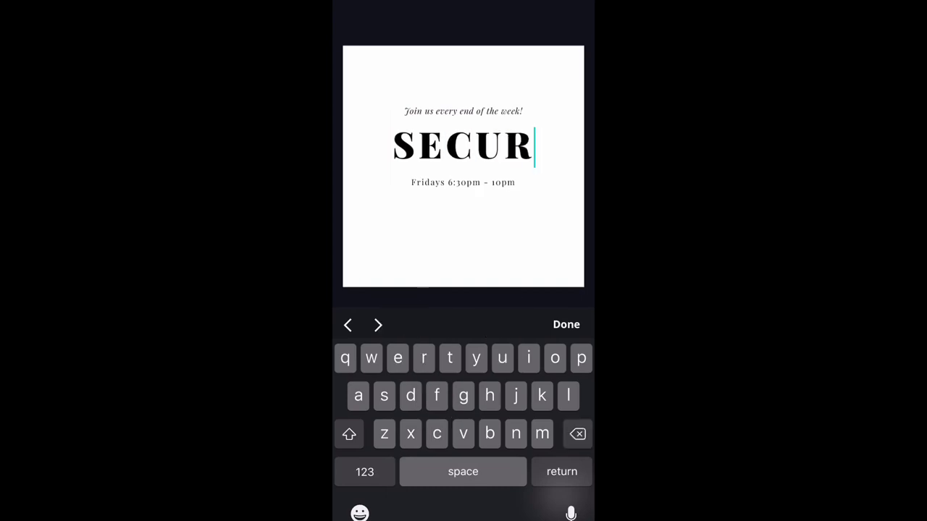
{"action": "left_click", "coordinate": [567, 324]}
{"action": "left_click", "coordinate": [565, 364]}
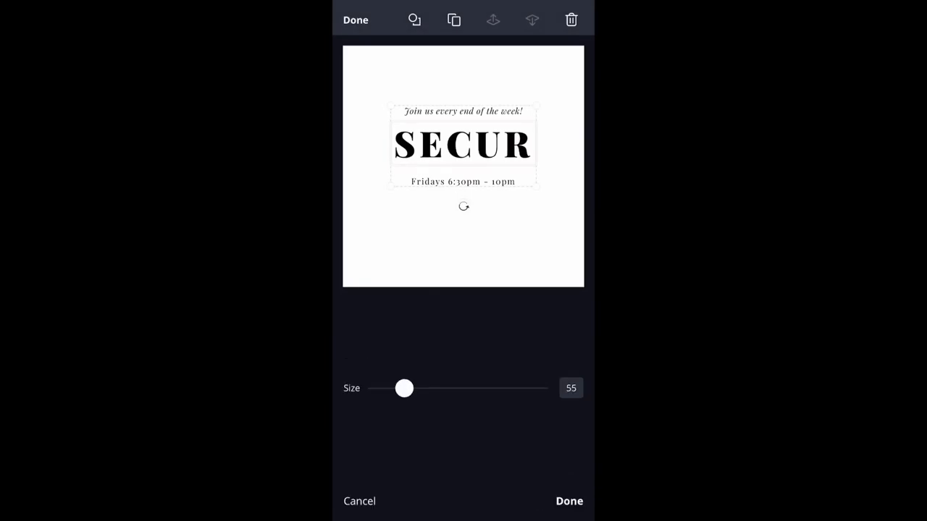
{"action": "left_click_drag", "start_coordinate": [404, 388], "coordinate": [389, 388]}
Rewrite the heading as four lines: SIS, / SECURE / THE / BAG.
{"action": "left_click", "coordinate": [463, 138]}
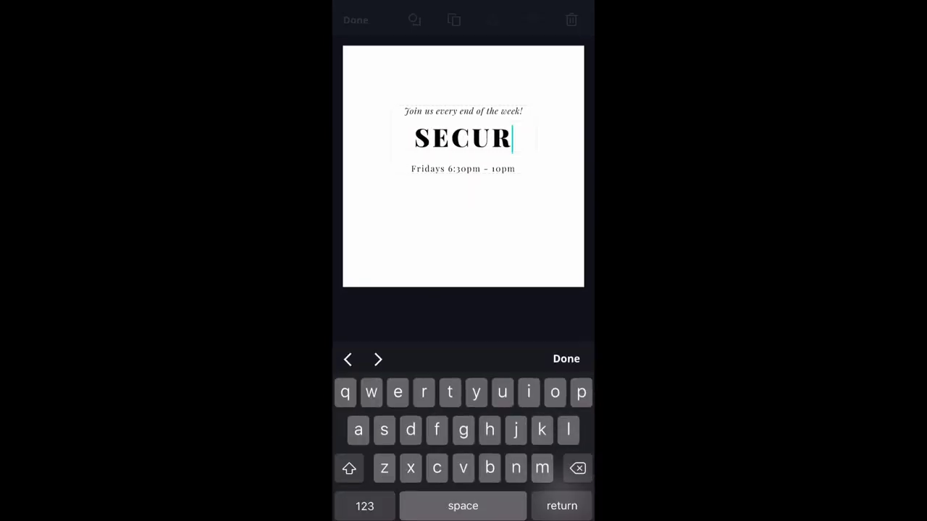
{"action": "type", "text": "E"}
{"action": "key", "text": "BackSpace"}
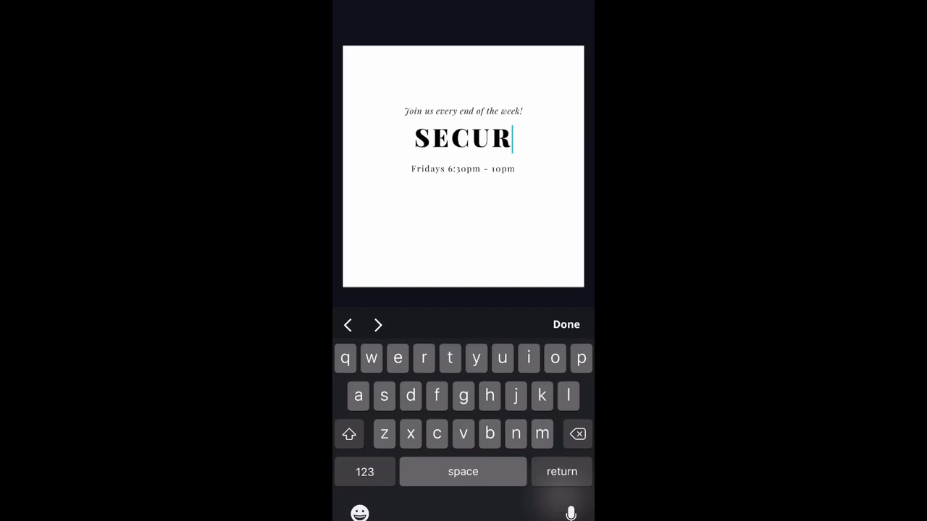
{"action": "key", "text": "Return"}
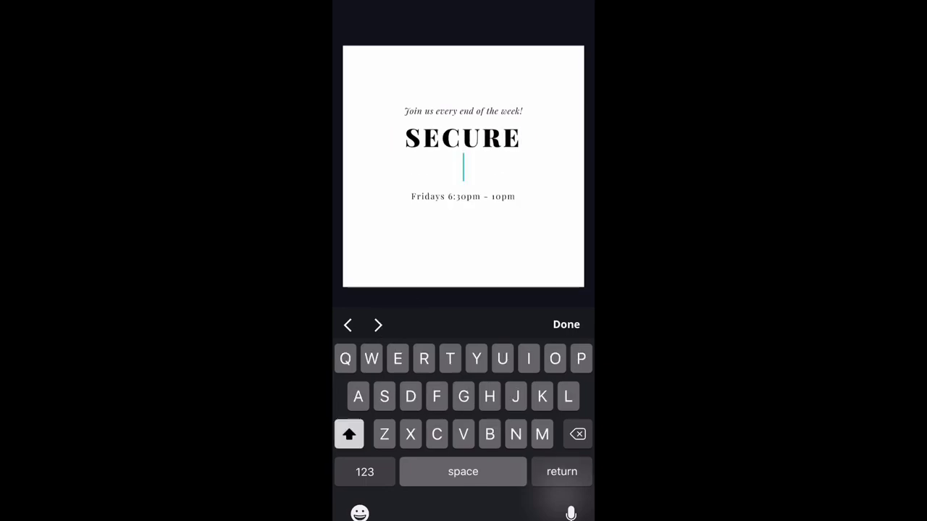
{"action": "type", "text": "THE"}
{"action": "key", "text": "Return"}
{"action": "type", "text": "BAG"}
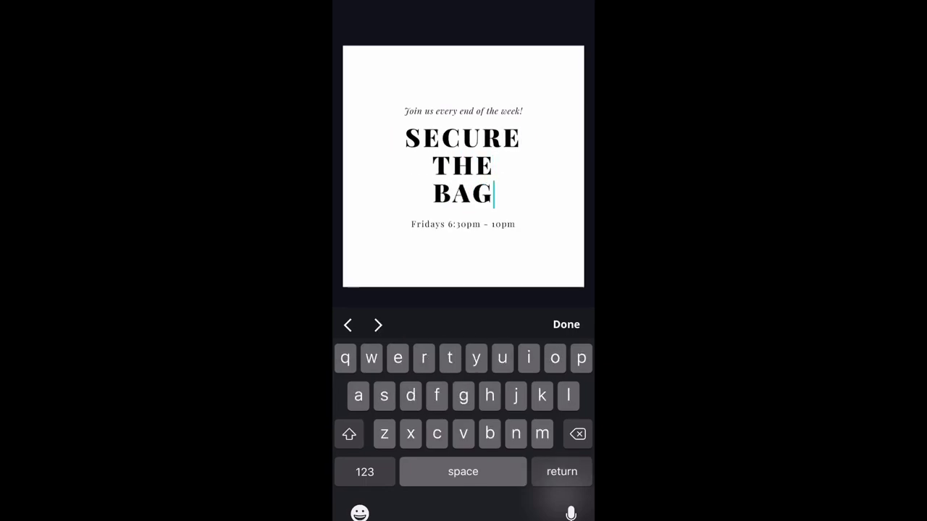
{"action": "key", "text": "Return"}
{"action": "type", "text": "Su"}
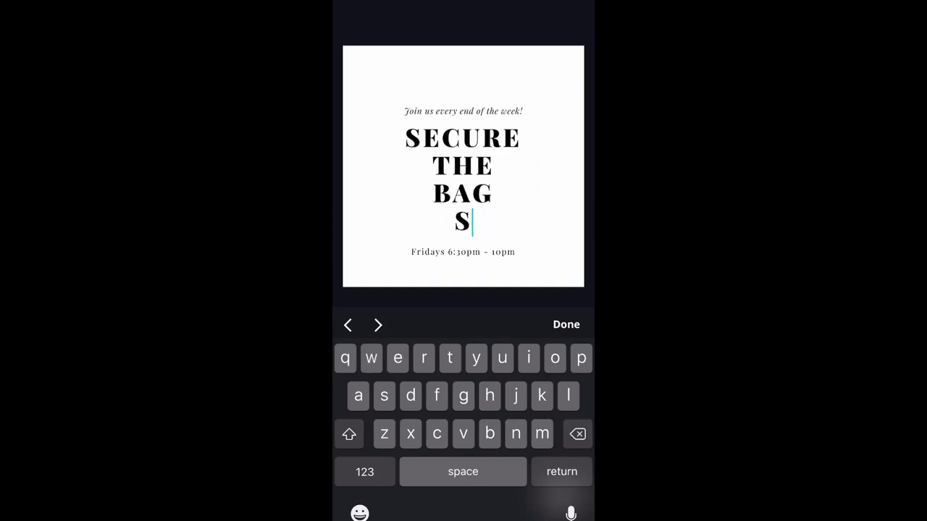
{"action": "key", "text": "BackSpace"}
{"action": "key", "text": "BackSpace"}
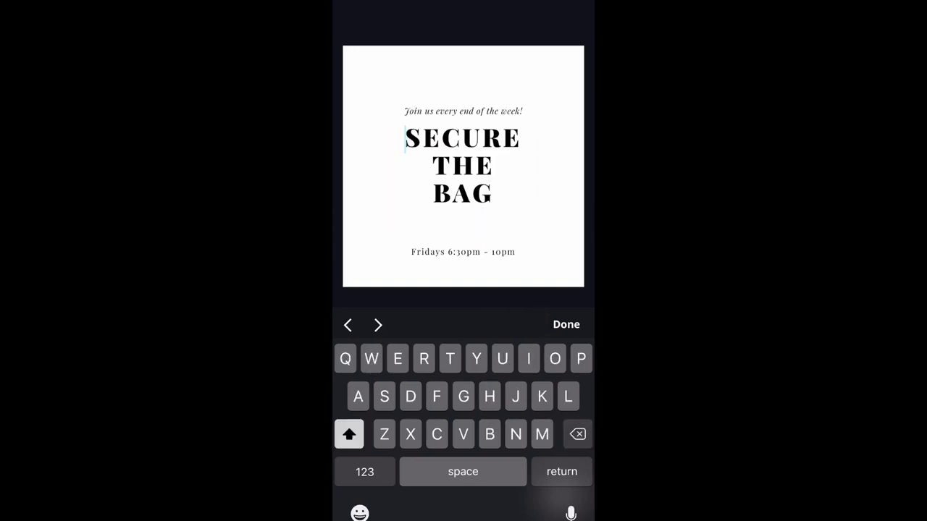
{"action": "type", "text": "SIS,"}
{"action": "key", "text": "Return"}
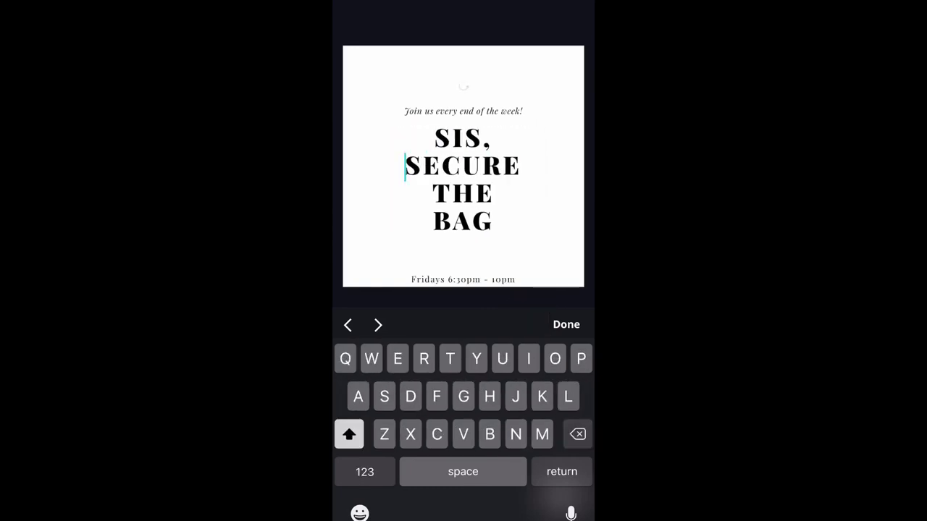
Overwrite the text of the bottom 'Fridays 6:30pm - 10pm' line.
{"action": "left_click", "coordinate": [566, 325]}
{"action": "double_click", "coordinate": [463, 279]}
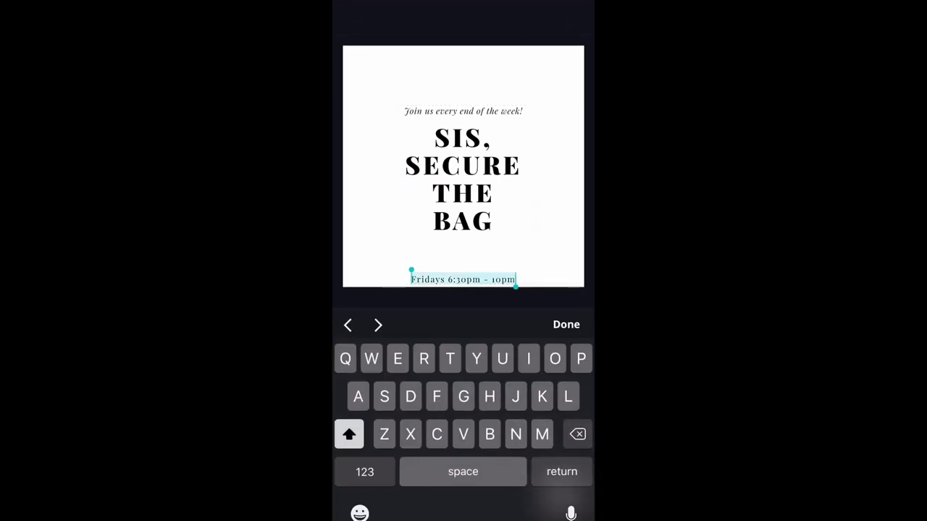
{"action": "left_click", "coordinate": [364, 471]}
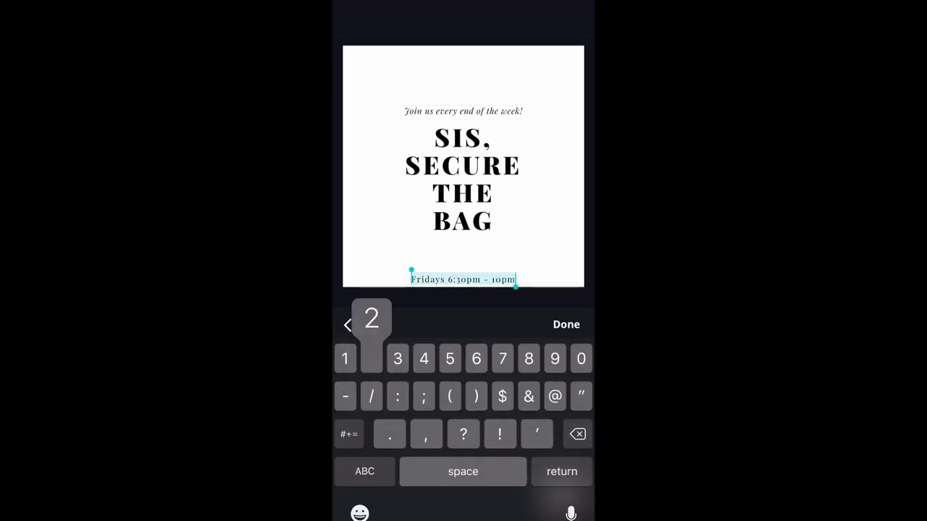
{"action": "type", "text": "2"}
{"action": "left_click", "coordinate": [566, 324]}
Cut the 'Join us every end of the week!' line and move the heading block higher.
{"action": "double_click", "coordinate": [463, 111]}
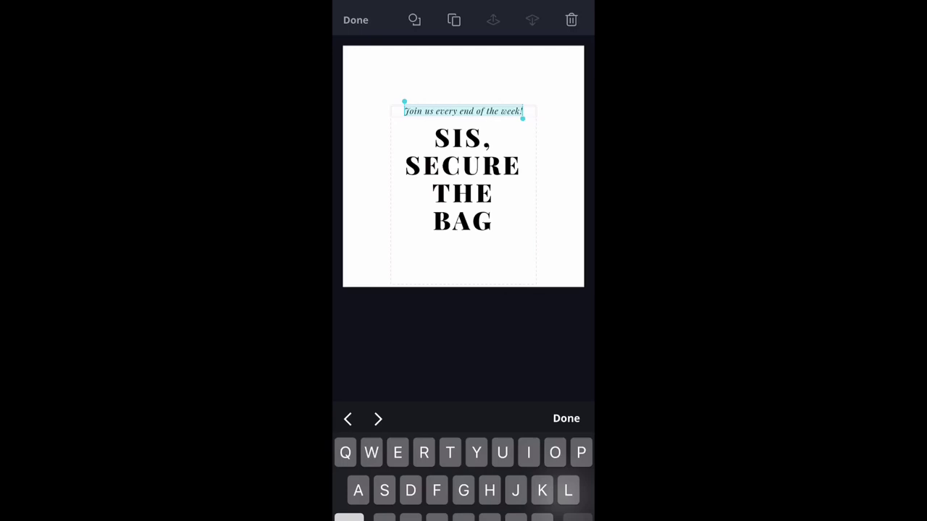
{"action": "left_click", "coordinate": [379, 78]}
{"action": "left_click", "coordinate": [565, 324]}
{"action": "left_click", "coordinate": [566, 489]}
{"action": "left_click_drag", "start_coordinate": [463, 179], "coordinate": [462, 150]}
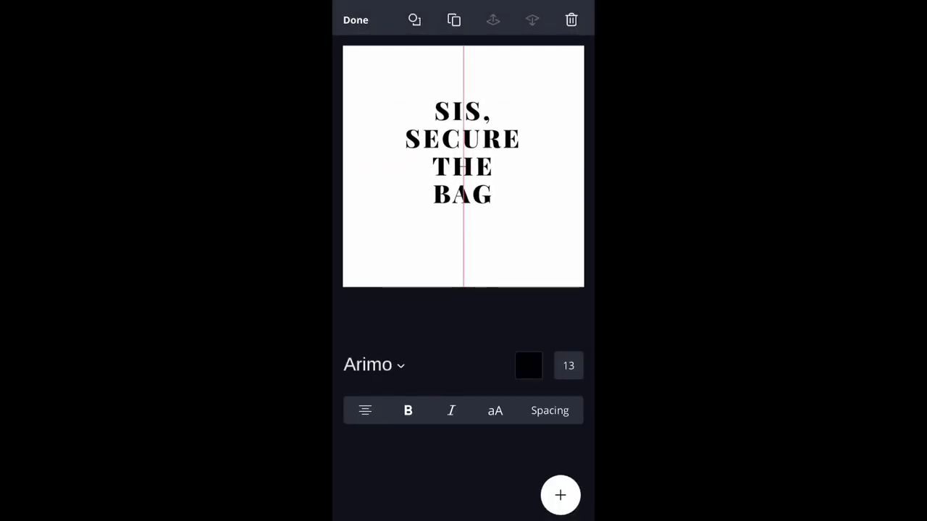
{"action": "left_click", "coordinate": [560, 495]}
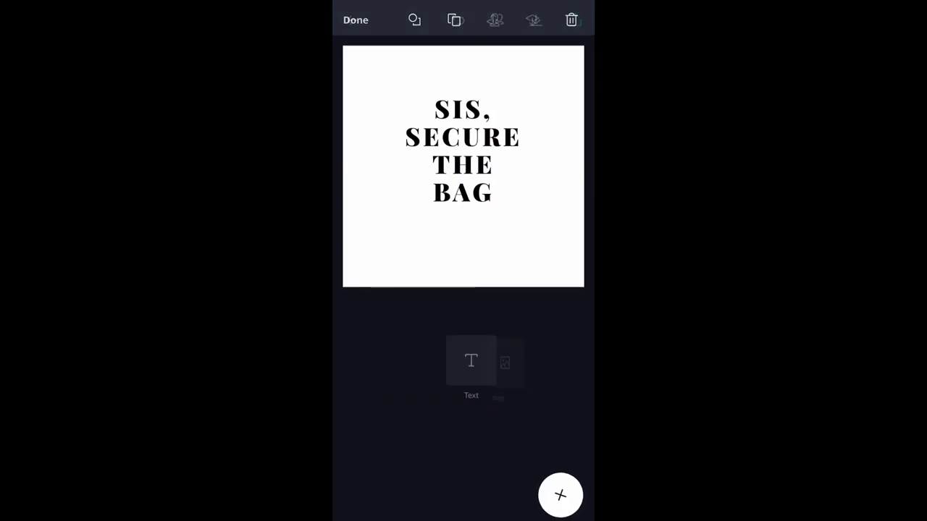
Add the money bag picture from the camera roll and place it over the lower heading.
{"action": "left_click", "coordinate": [427, 359]}
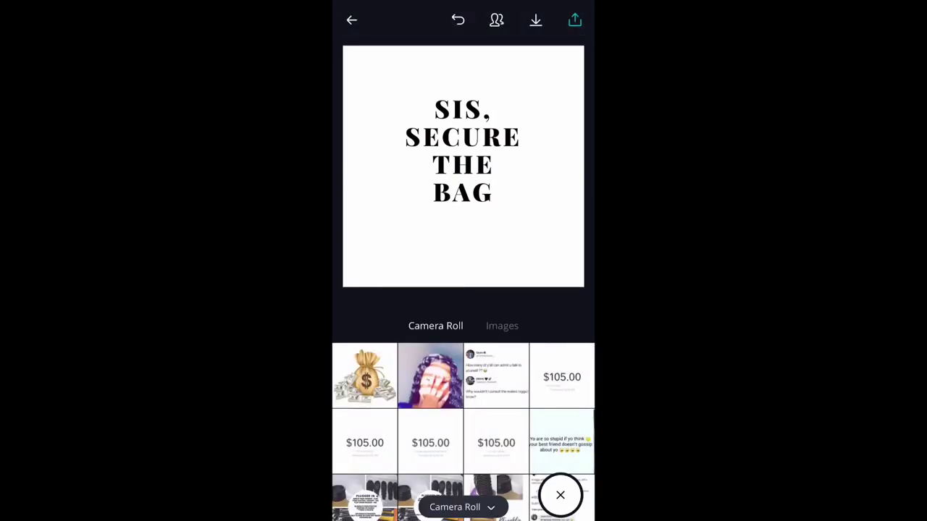
{"action": "left_click", "coordinate": [364, 375]}
{"action": "mouse_move", "coordinate": [466, 177]}
{"action": "left_mouse_down"}
{"action": "mouse_move", "coordinate": [432, 199]}
{"action": "mouse_move", "coordinate": [495, 197]}
{"action": "left_mouse_up"}
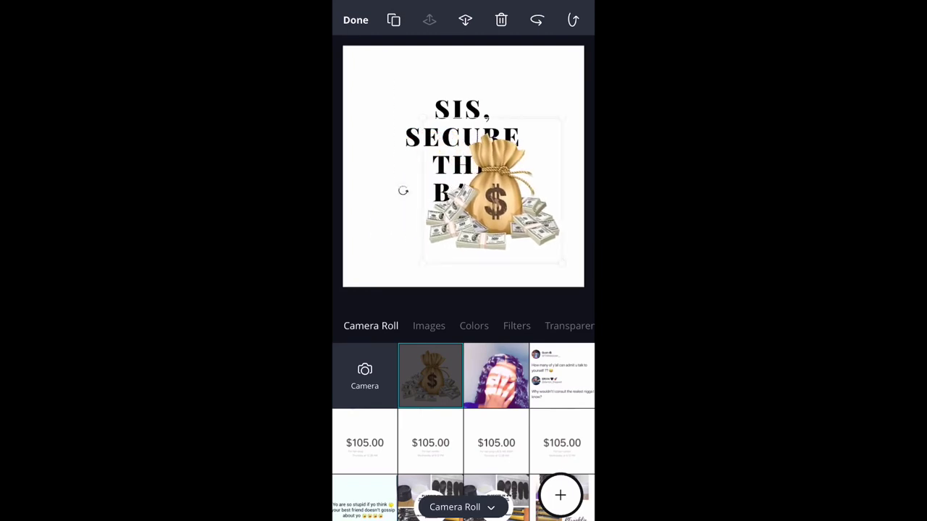
{"action": "left_click", "coordinate": [449, 110]}
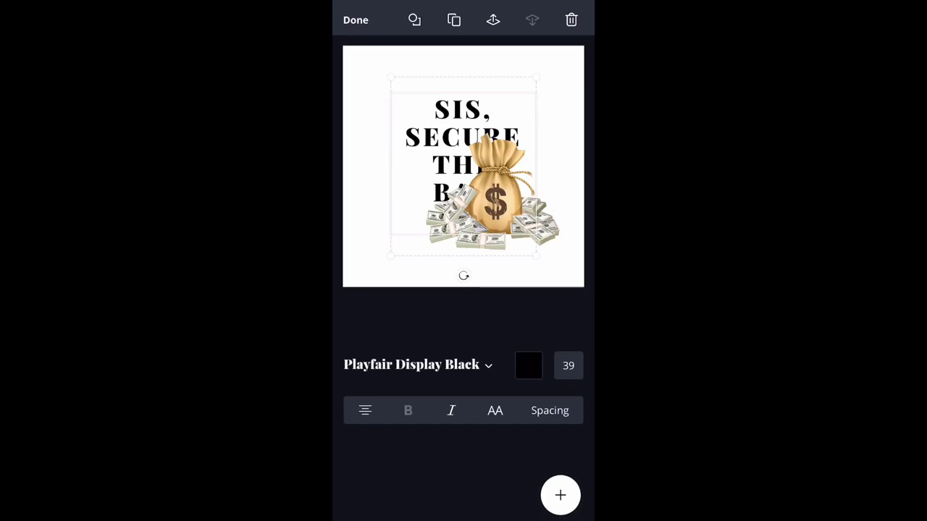
{"action": "left_click", "coordinate": [356, 20]}
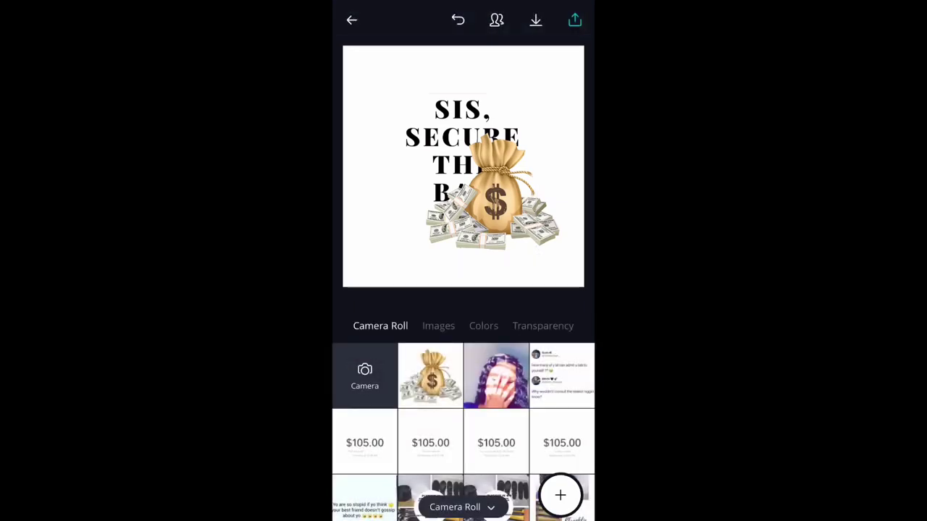
Shift the heading text left and move the money bag lower, beside the words.
{"action": "left_click", "coordinate": [494, 199]}
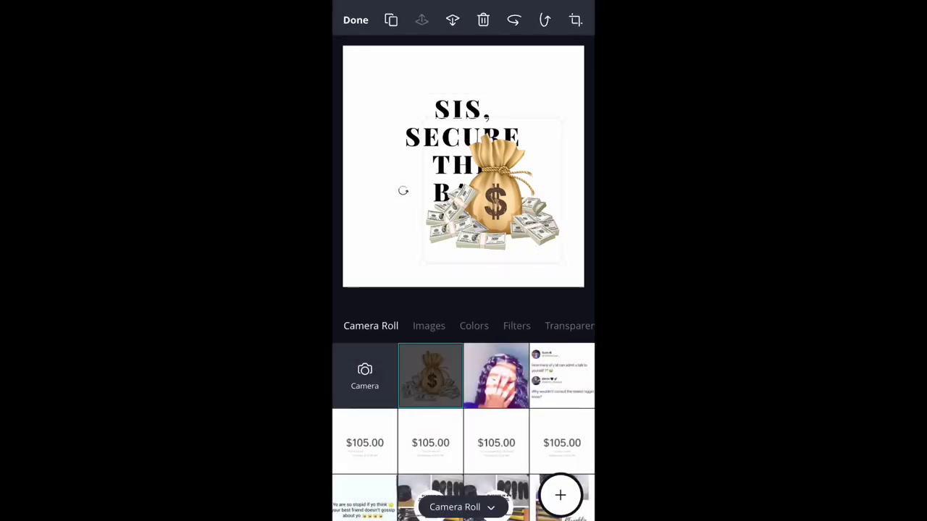
{"action": "left_click_drag", "start_coordinate": [495, 199], "coordinate": [493, 201]}
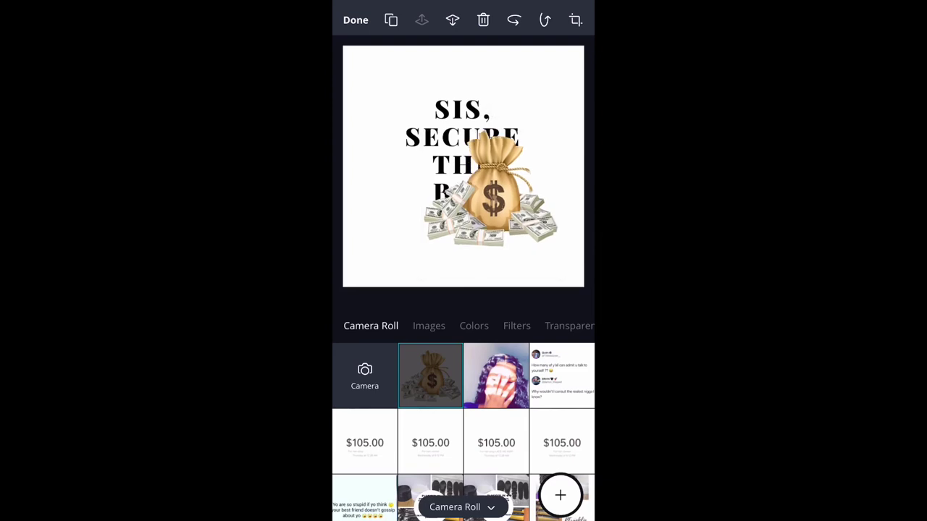
{"action": "left_click", "coordinate": [462, 138]}
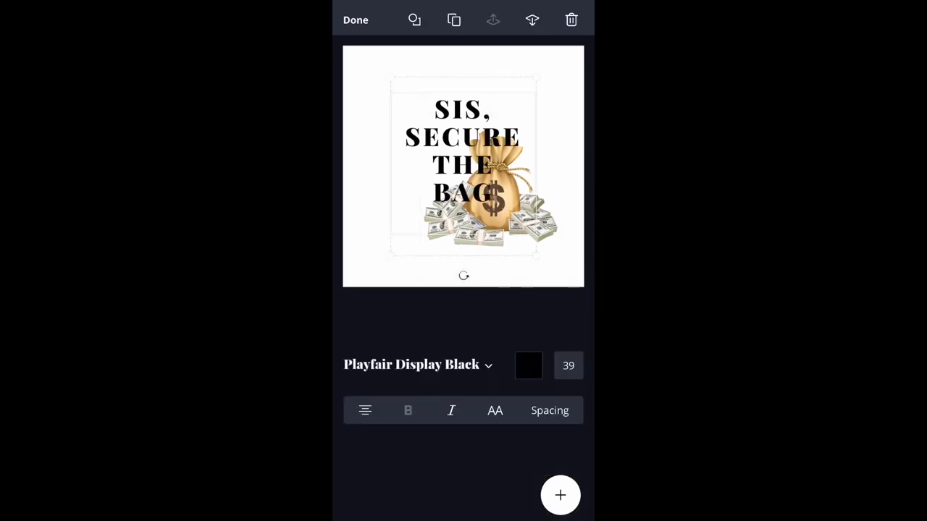
{"action": "left_click_drag", "start_coordinate": [462, 159], "coordinate": [440, 154]}
{"action": "left_click", "coordinate": [494, 199]}
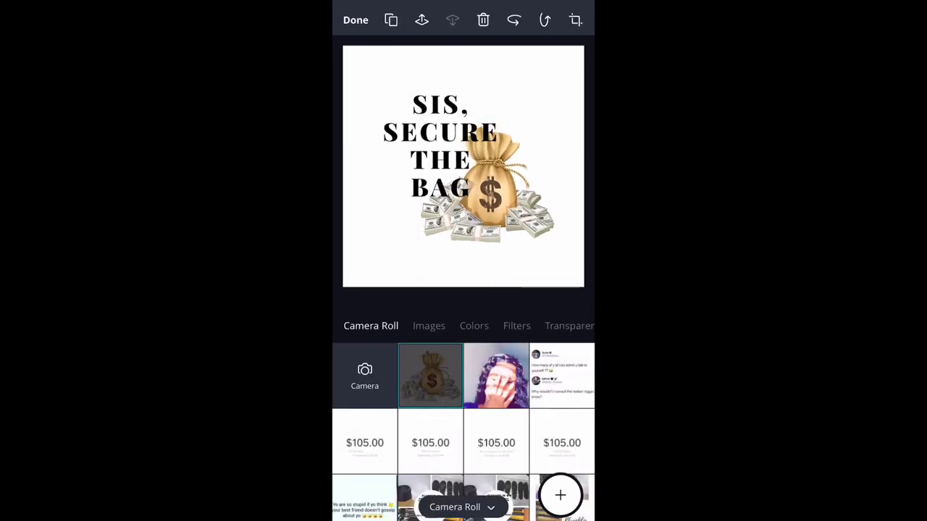
{"action": "mouse_move", "coordinate": [495, 199]}
{"action": "left_mouse_down"}
{"action": "mouse_move", "coordinate": [485, 195]}
{"action": "mouse_move", "coordinate": [511, 197]}
{"action": "mouse_move", "coordinate": [499, 214]}
{"action": "left_mouse_up"}
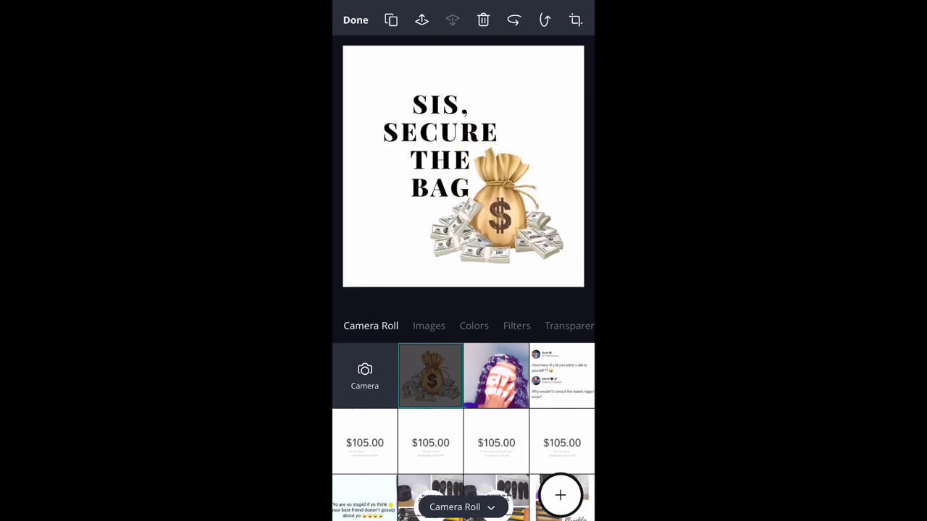
Delete 'SIS,' from the heading so it reads SECURE THE BAG.
{"action": "left_click", "coordinate": [356, 19]}
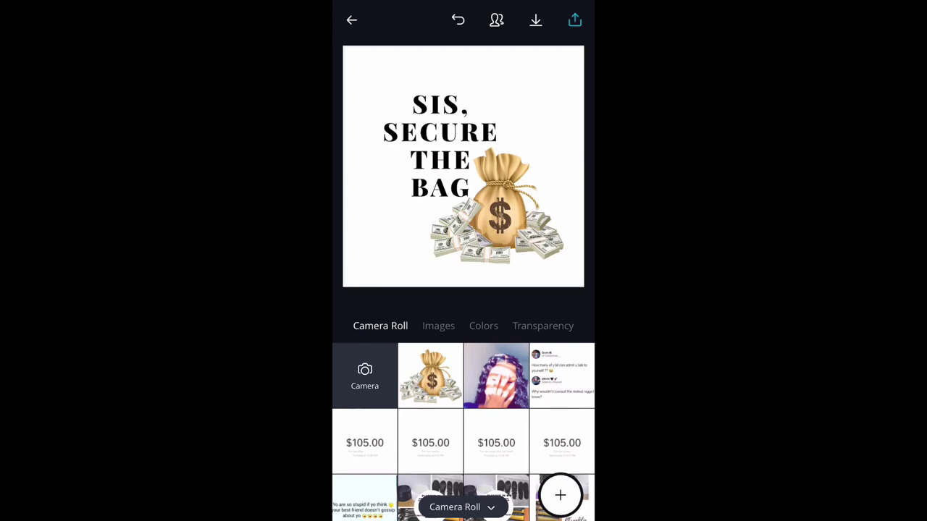
{"action": "left_click", "coordinate": [439, 145]}
{"action": "left_click", "coordinate": [463, 105]}
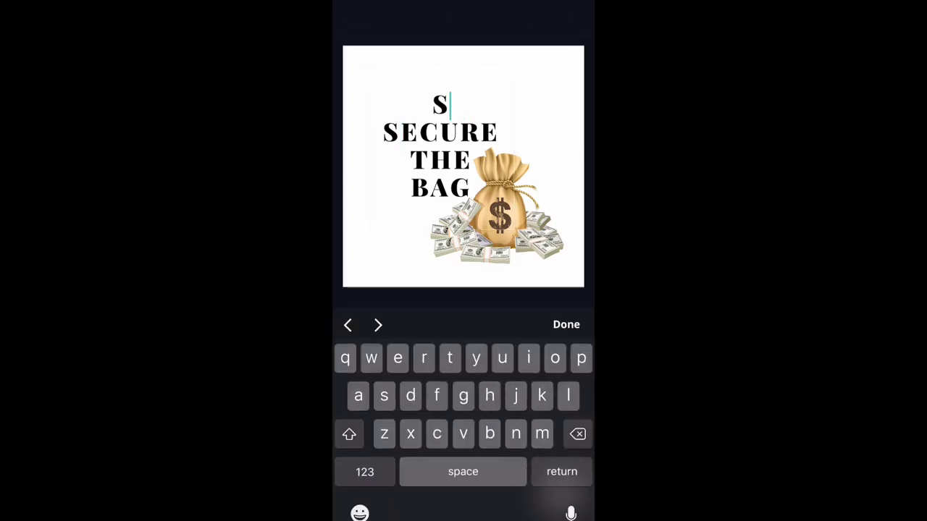
{"action": "key", "text": "BackSpace"}
{"action": "left_click", "coordinate": [566, 324]}
{"action": "left_click", "coordinate": [439, 159]}
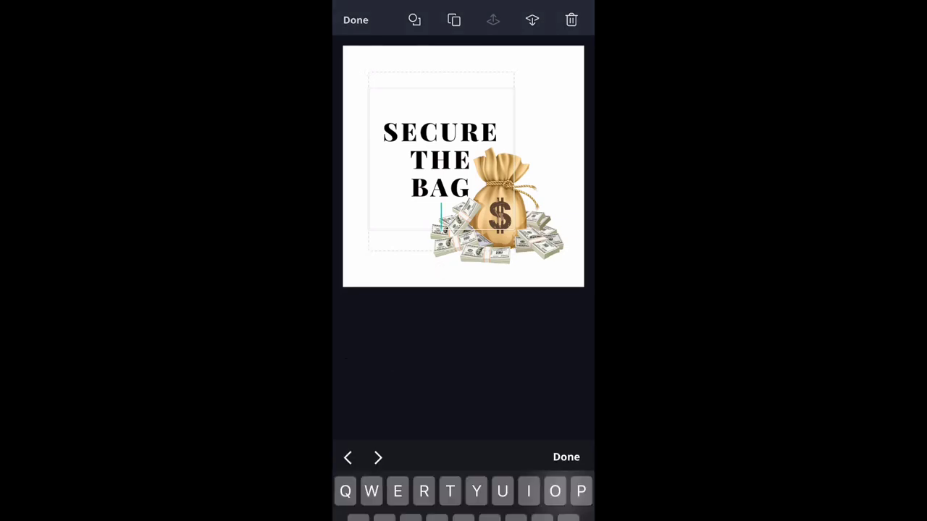
{"action": "left_click", "coordinate": [566, 324]}
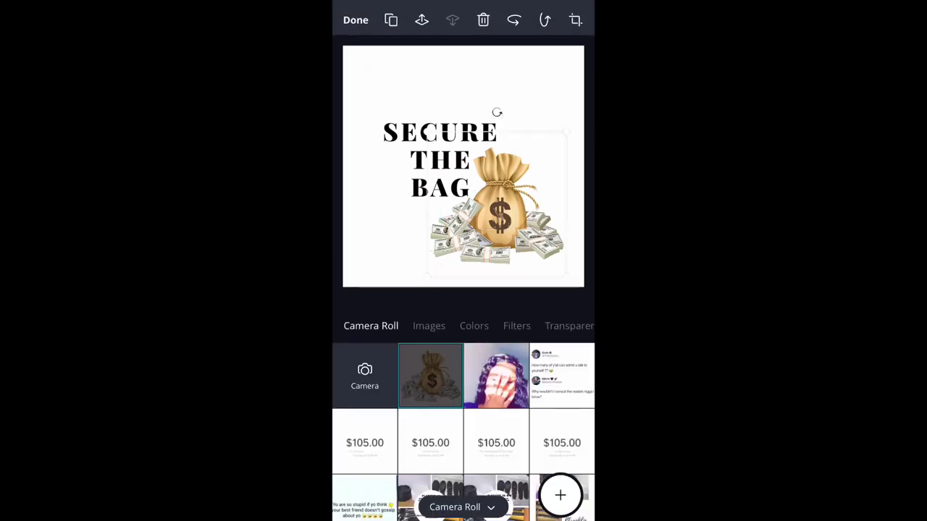
{"action": "left_click", "coordinate": [354, 19]}
Download the design as a PNG image.
{"action": "left_click", "coordinate": [574, 19]}
{"action": "left_click", "coordinate": [389, 224]}
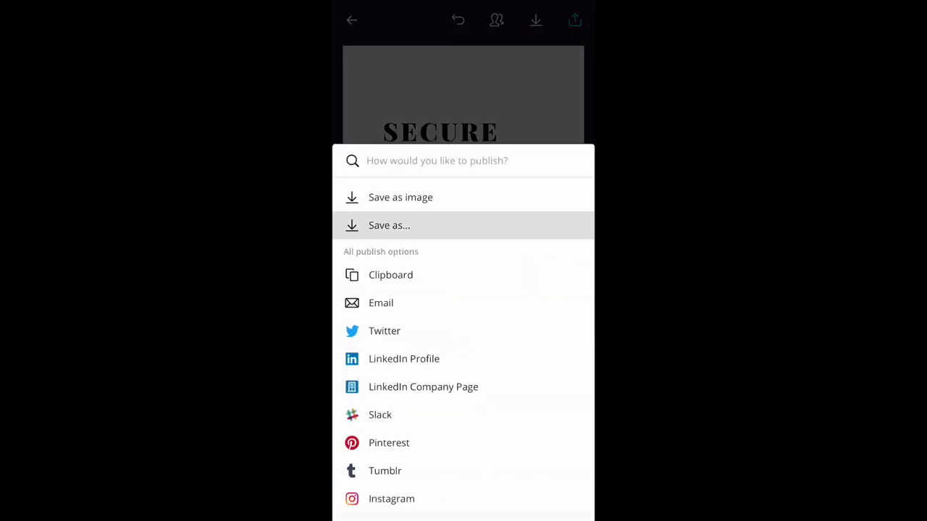
{"action": "left_click", "coordinate": [462, 222]}
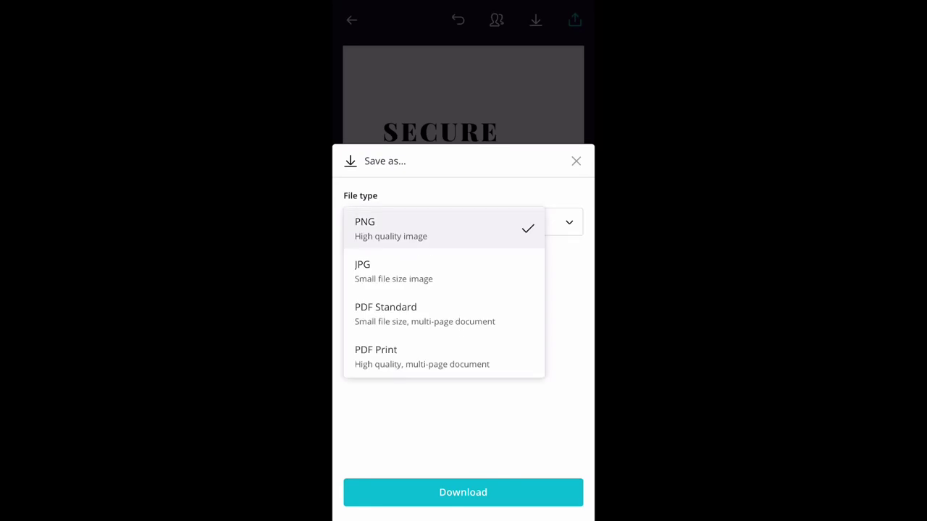
{"action": "left_click", "coordinate": [391, 228]}
{"action": "left_click", "coordinate": [463, 492]}
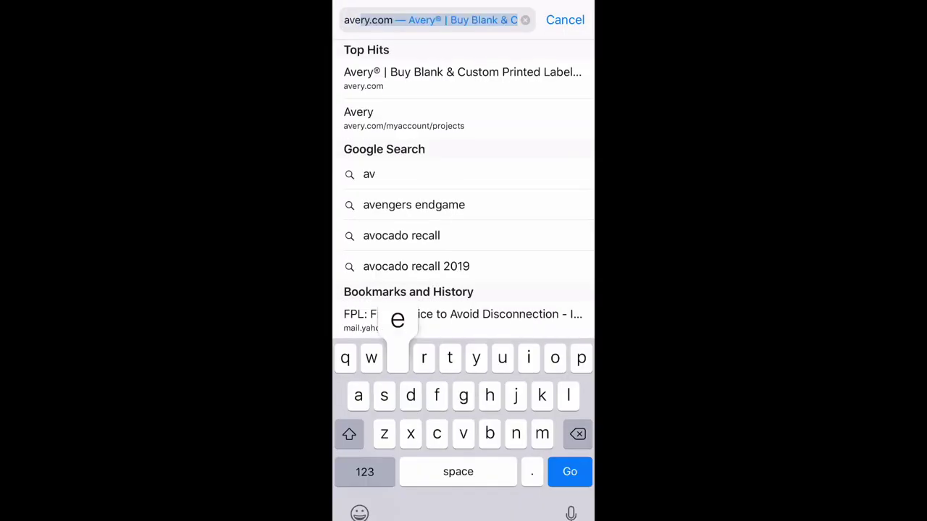
Load avery.com and search Templates for 22822 to open the 2" x 3" template page.
{"action": "type", "text": "e"}
{"action": "key", "text": "Return"}
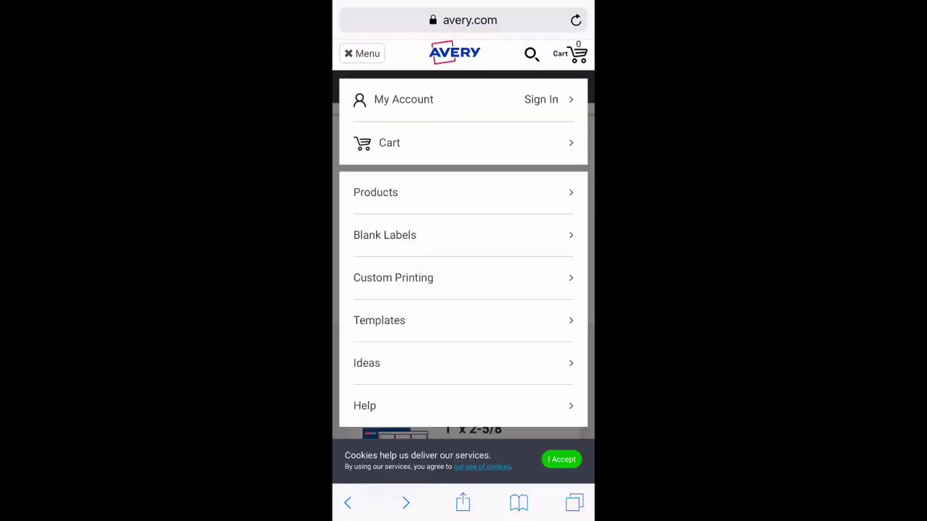
{"action": "left_click", "coordinate": [379, 320]}
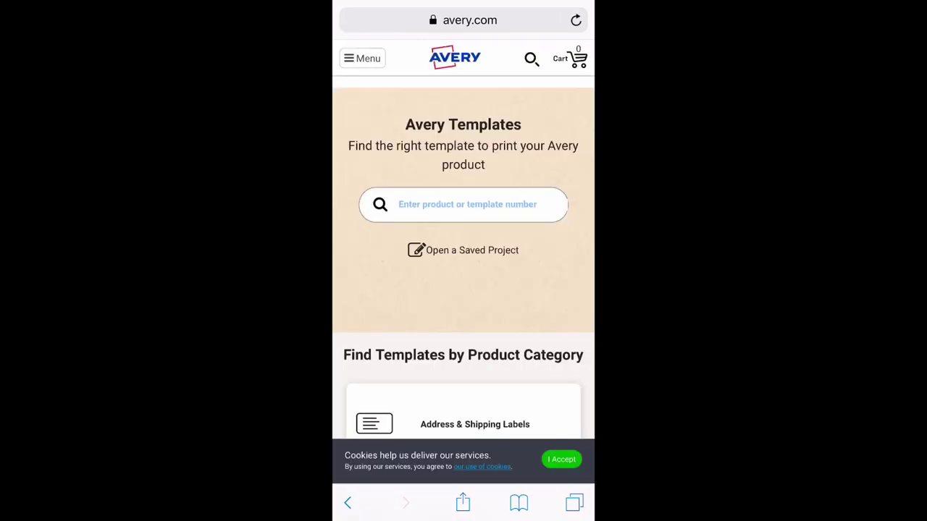
{"action": "left_click", "coordinate": [467, 204]}
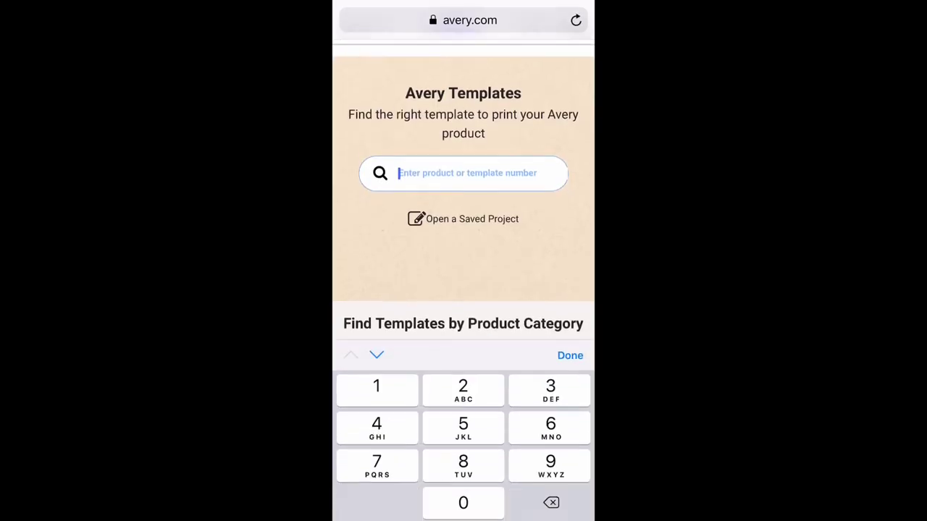
{"action": "type", "text": "22"}
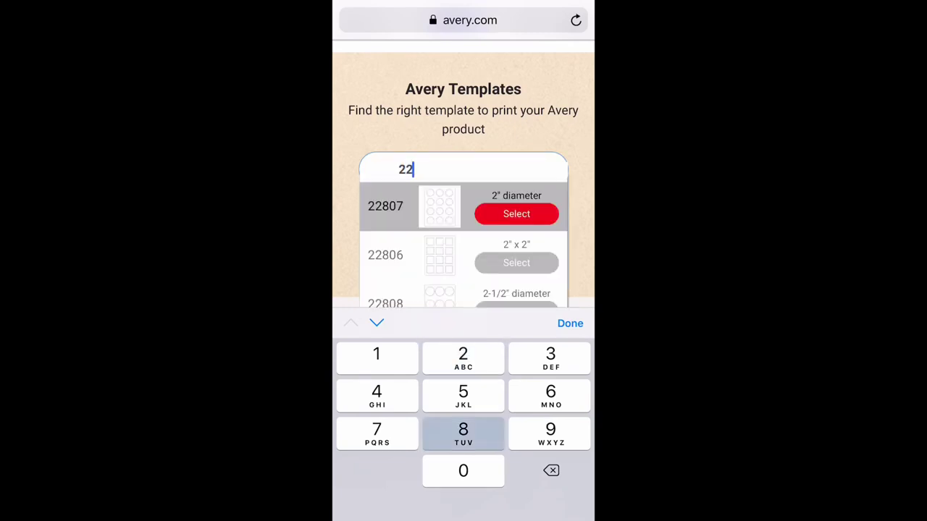
{"action": "type", "text": "822"}
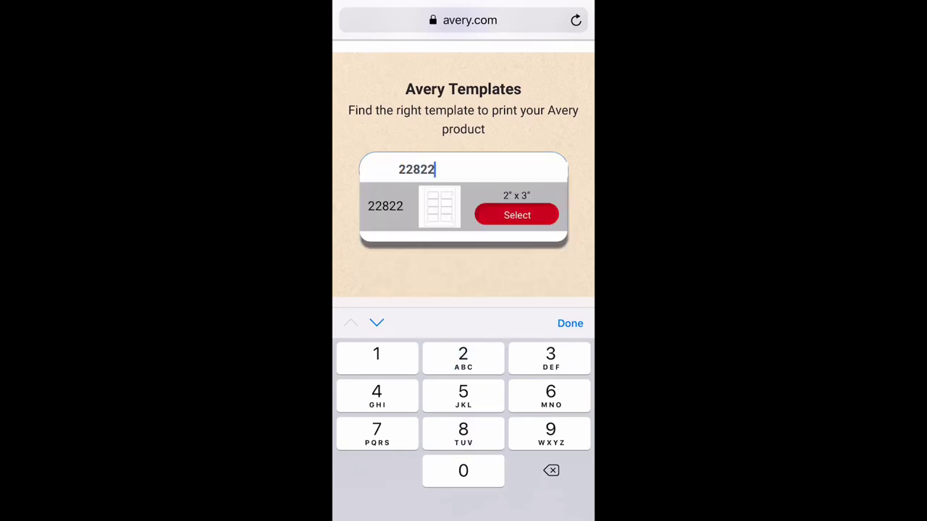
{"action": "left_click", "coordinate": [516, 215]}
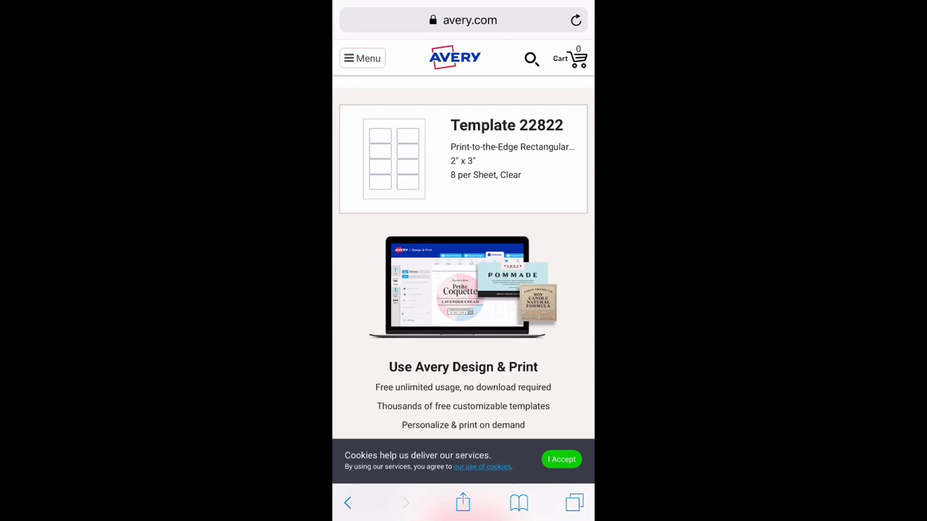
Accept cookies, start designing on template 22822, and choose to create an Avery account.
{"action": "left_click", "coordinate": [561, 459]}
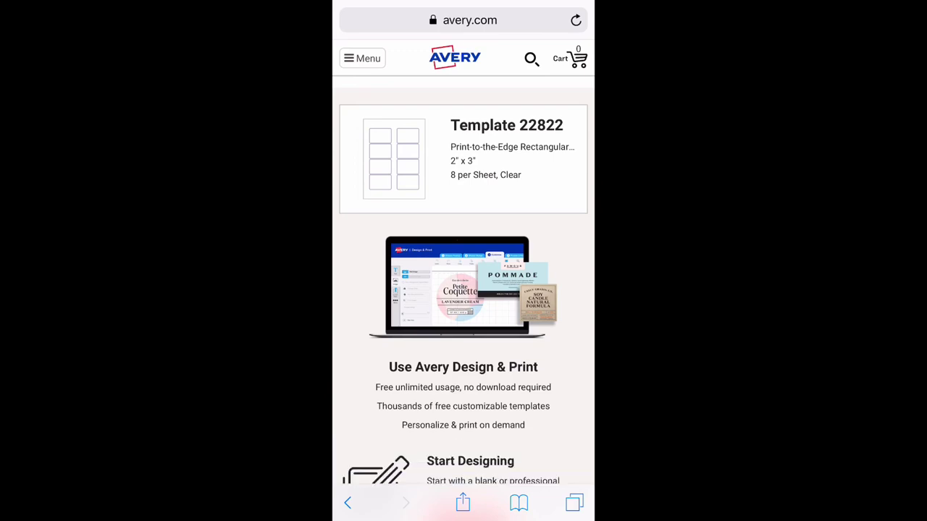
{"action": "scroll", "coordinate": [463, 290], "scroll_direction": "down", "scroll_amount": 3}
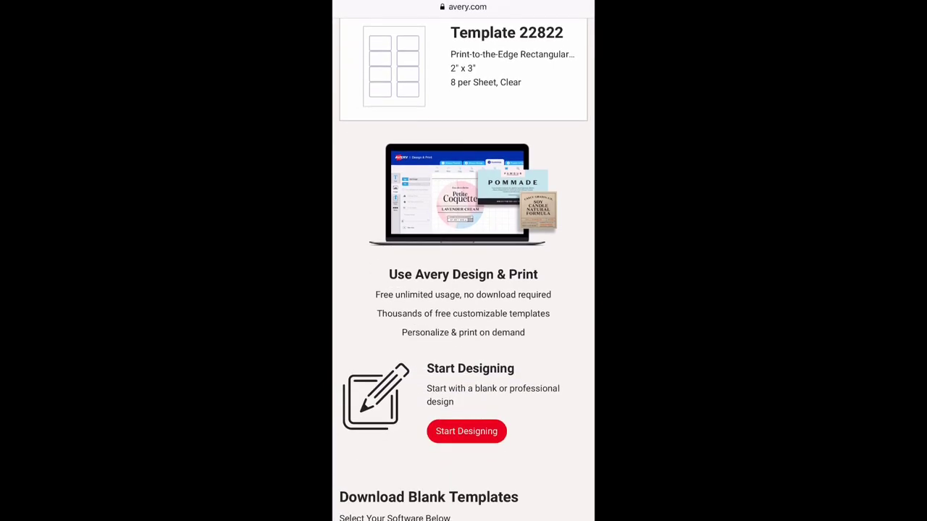
{"action": "left_click", "coordinate": [466, 431]}
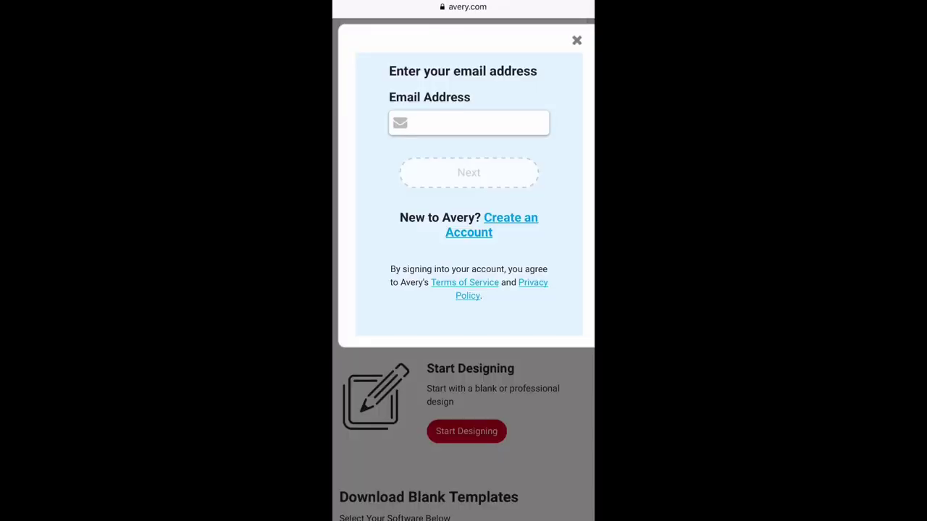
{"action": "left_click", "coordinate": [510, 218]}
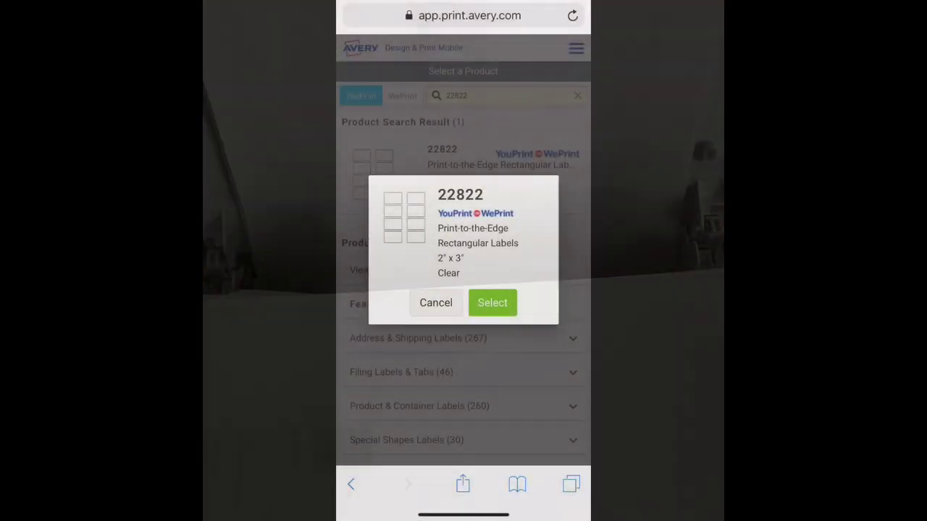
Choose the blank horizontal design and add the SECURE THE BAG money-bag picture from the camera roll.
{"action": "left_click", "coordinate": [493, 302]}
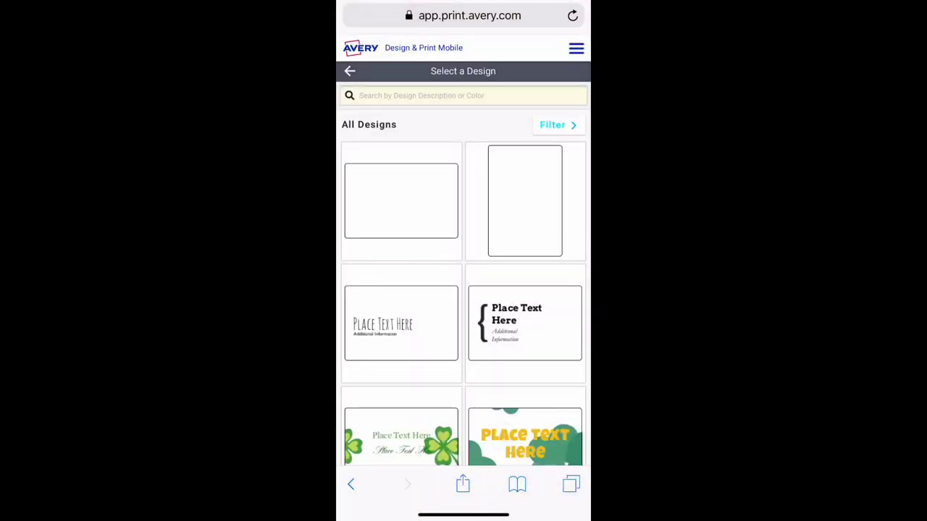
{"action": "left_click", "coordinate": [401, 201]}
{"action": "left_click", "coordinate": [492, 339]}
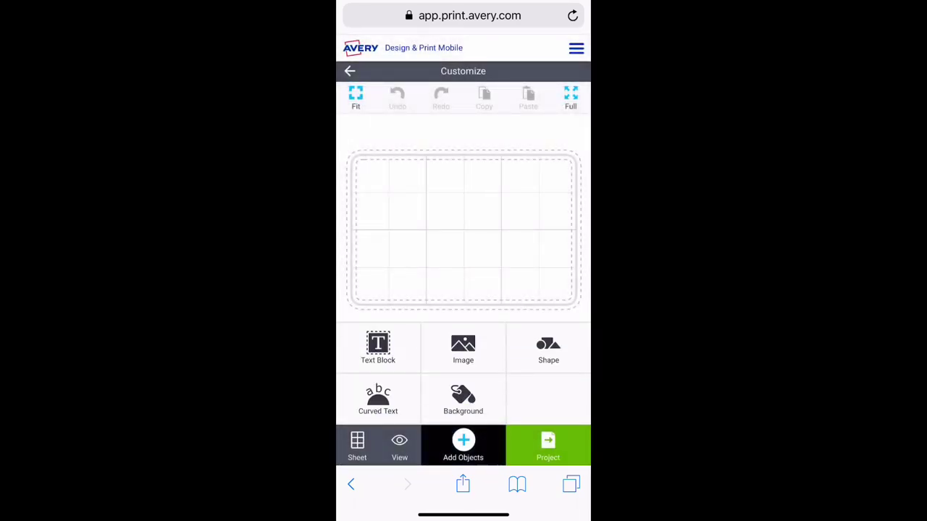
{"action": "left_click", "coordinate": [463, 348]}
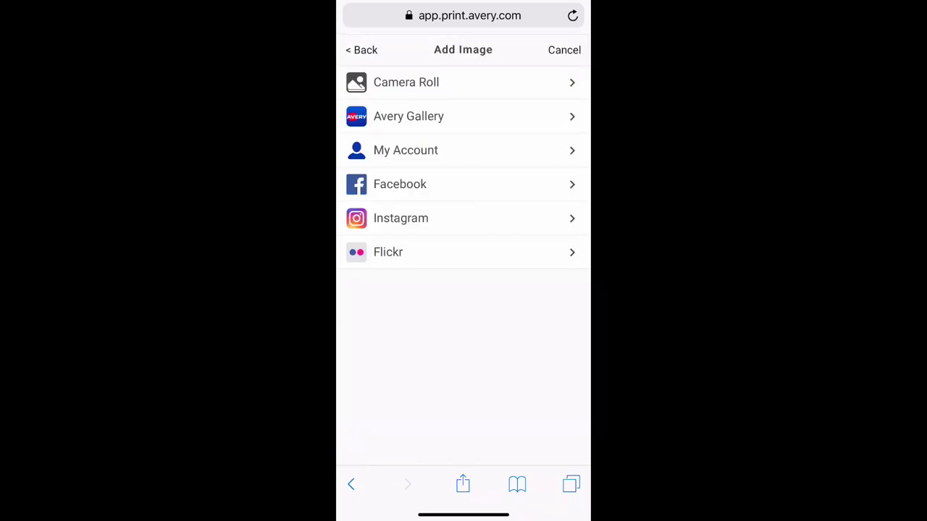
{"action": "left_click", "coordinate": [405, 81]}
{"action": "left_click", "coordinate": [463, 480]}
{"action": "left_click", "coordinate": [564, 49]}
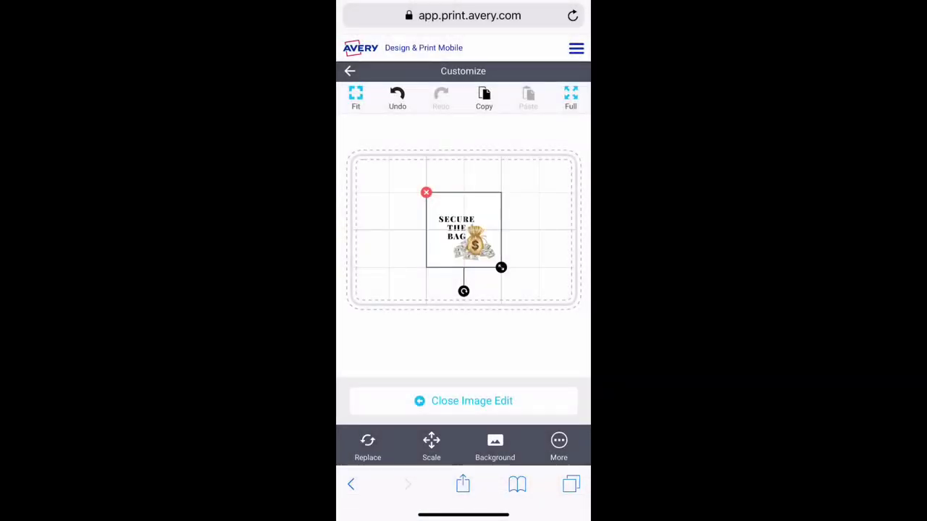
Scale up and reposition the money-bag picture to fill the label within the safe area.
{"action": "left_click_drag", "start_coordinate": [537, 303], "coordinate": [558, 325]}
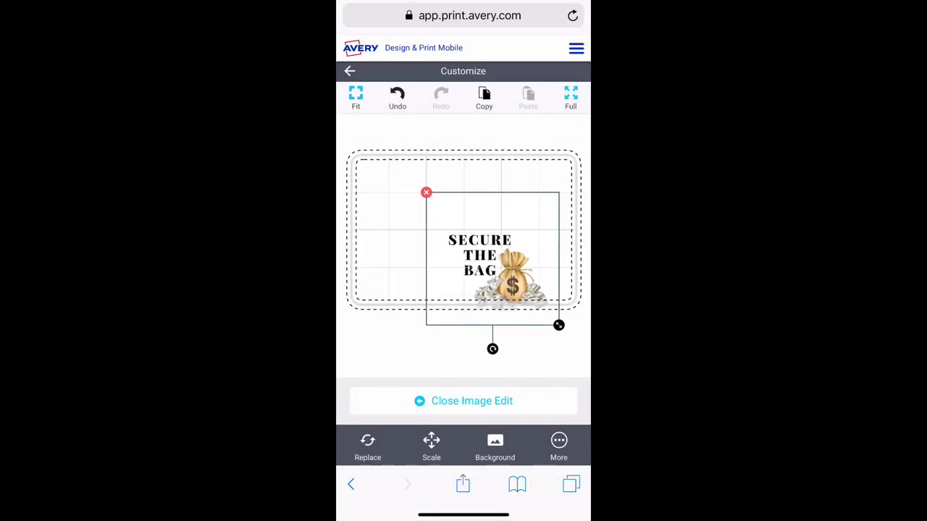
{"action": "left_click_drag", "start_coordinate": [493, 259], "coordinate": [458, 216]}
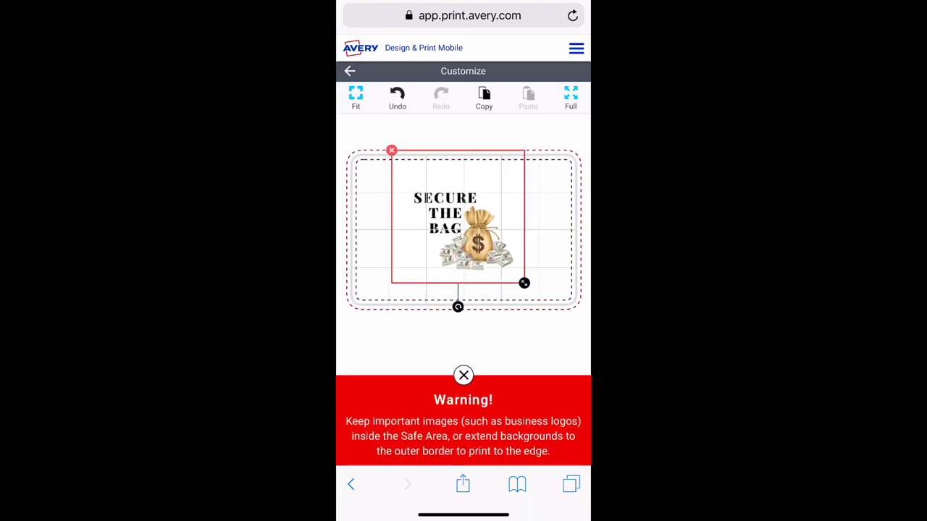
{"action": "mouse_move", "coordinate": [524, 283]}
{"action": "left_mouse_down"}
{"action": "mouse_move", "coordinate": [553, 311]}
{"action": "mouse_move", "coordinate": [514, 273]}
{"action": "left_mouse_up"}
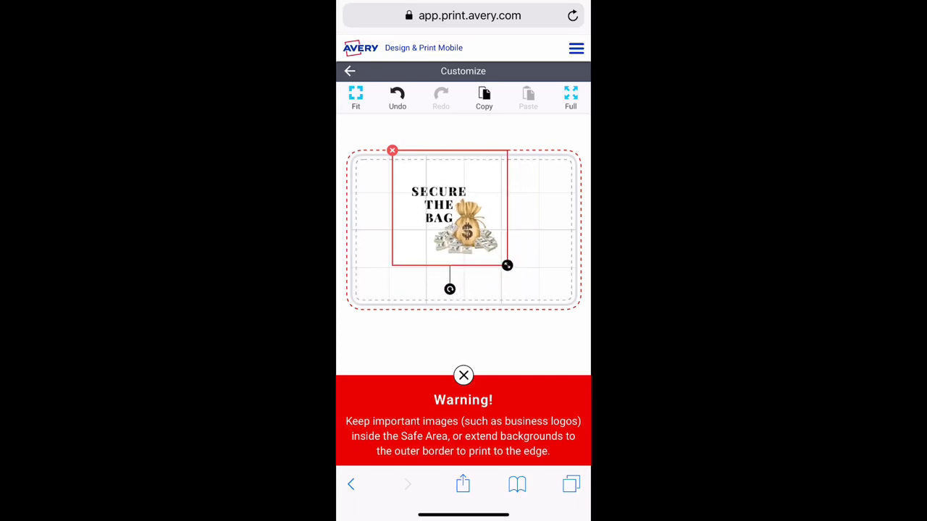
{"action": "mouse_move", "coordinate": [450, 208]}
{"action": "left_mouse_down"}
{"action": "mouse_move", "coordinate": [459, 241]}
{"action": "mouse_move", "coordinate": [420, 221]}
{"action": "left_mouse_up"}
{"action": "mouse_move", "coordinate": [475, 282]}
{"action": "left_mouse_down"}
{"action": "mouse_move", "coordinate": [561, 368]}
{"action": "mouse_move", "coordinate": [542, 349]}
{"action": "left_mouse_up"}
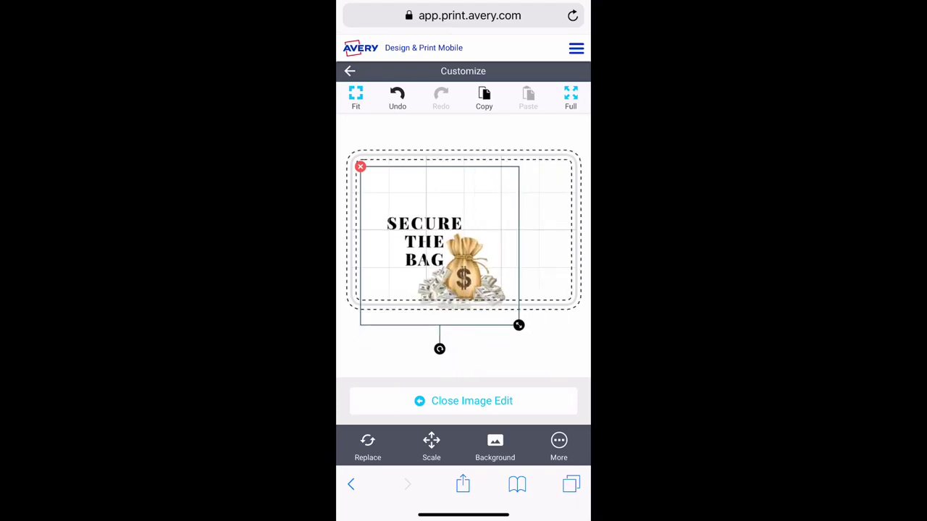
{"action": "left_click_drag", "start_coordinate": [439, 246], "coordinate": [458, 213]}
{"action": "left_click", "coordinate": [471, 400]}
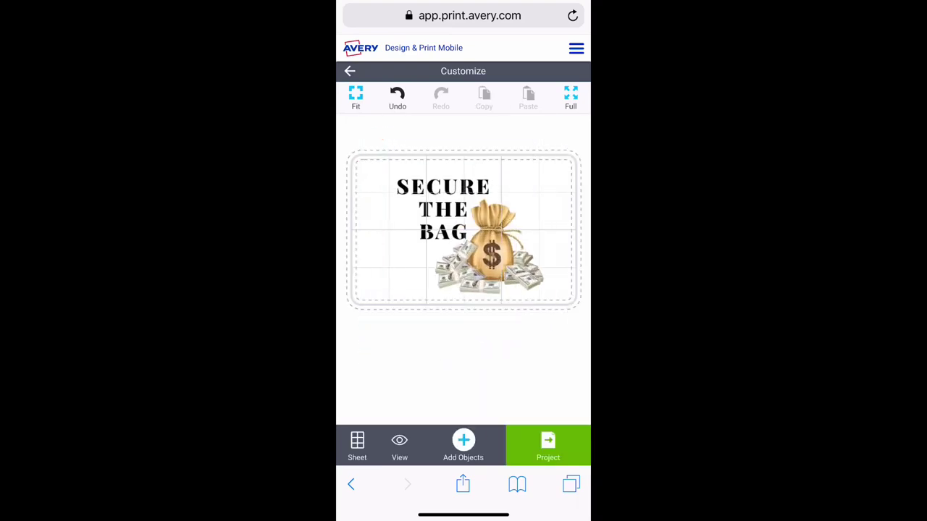
Preview the full sheet of eight labels, return to the single label, and open Project options.
{"action": "left_click", "coordinate": [399, 446]}
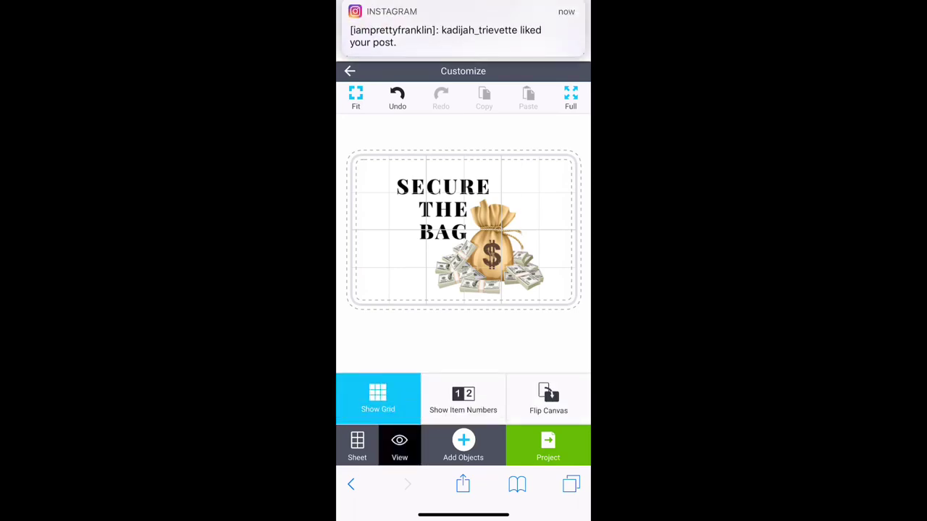
{"action": "left_click", "coordinate": [357, 446]}
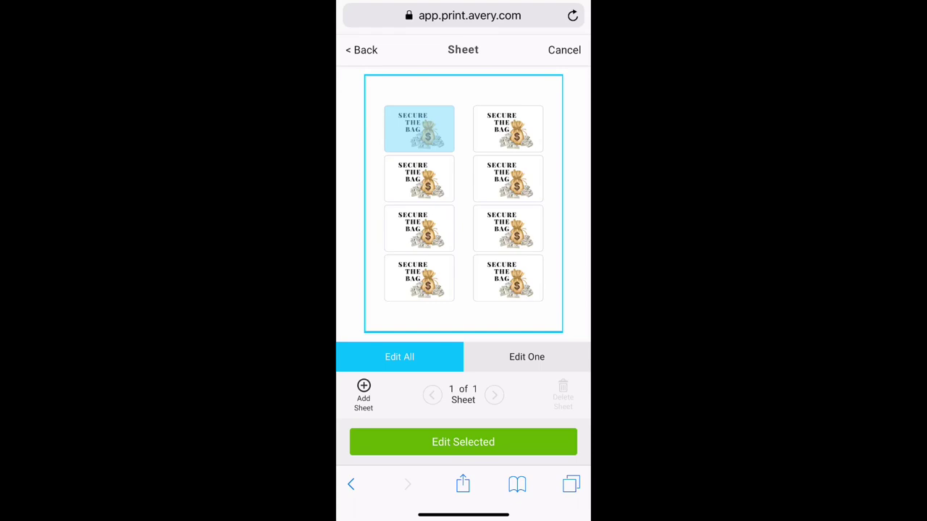
{"action": "left_click", "coordinate": [462, 441]}
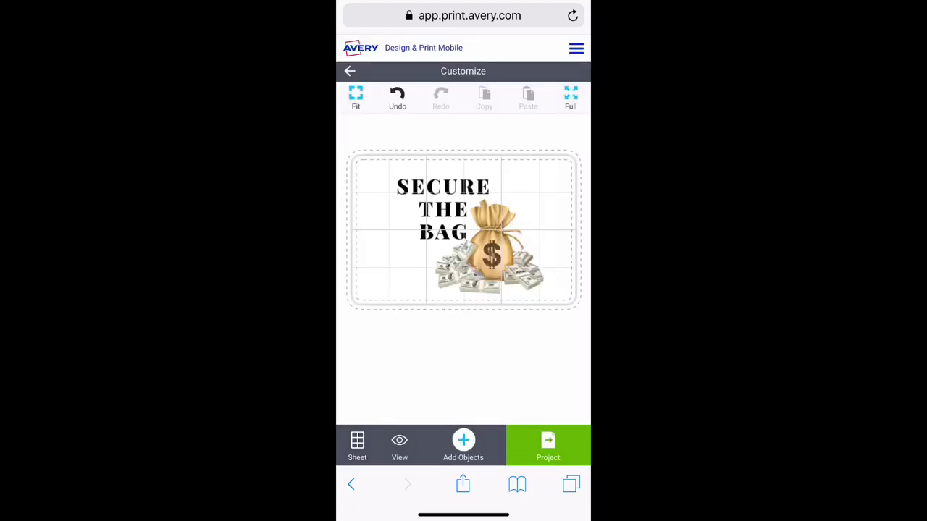
{"action": "left_click", "coordinate": [548, 445]}
Save the project under the name 'Secure the bag labels'.
{"action": "left_click", "coordinate": [463, 348]}
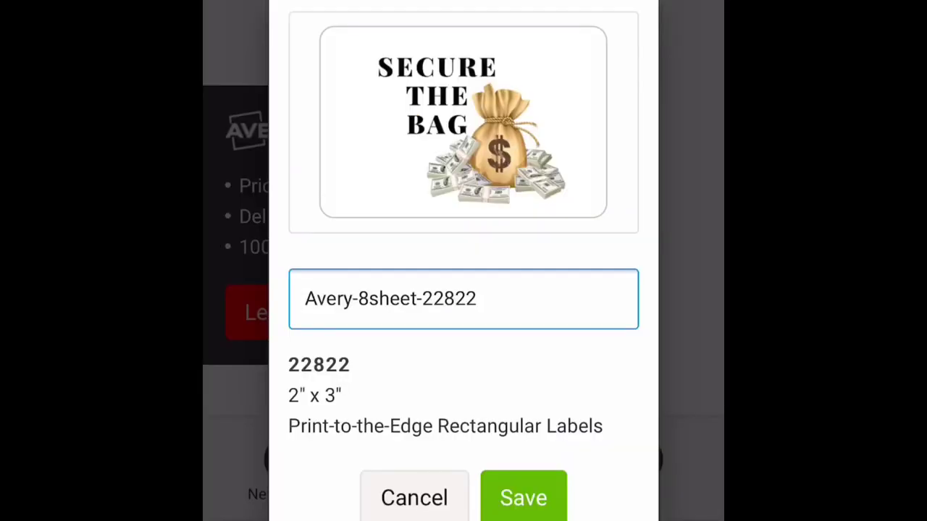
{"action": "key", "text": "BackSpace"}
{"action": "key", "text": "BackSpace"}
{"action": "key", "text": "BackSpace"}
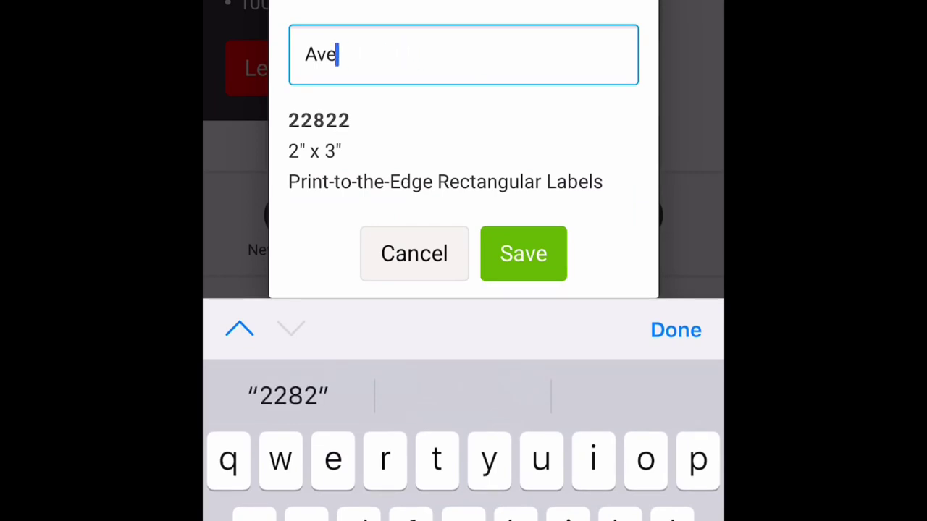
{"action": "key", "text": "BackSpace"}
{"action": "key", "text": "BackSpace"}
{"action": "key", "text": "BackSpace"}
{"action": "type", "text": "Sec"}
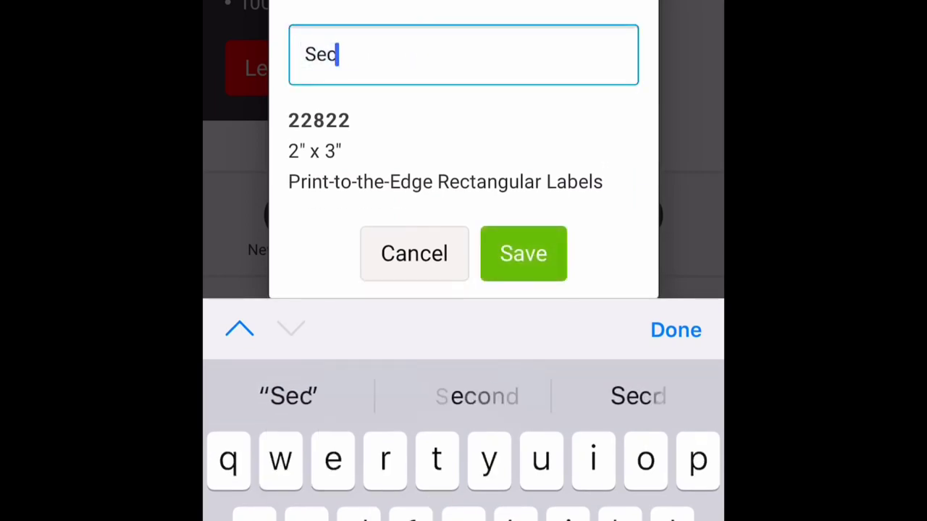
{"action": "type", "text": "ure g"}
{"action": "key", "text": "BackSpace"}
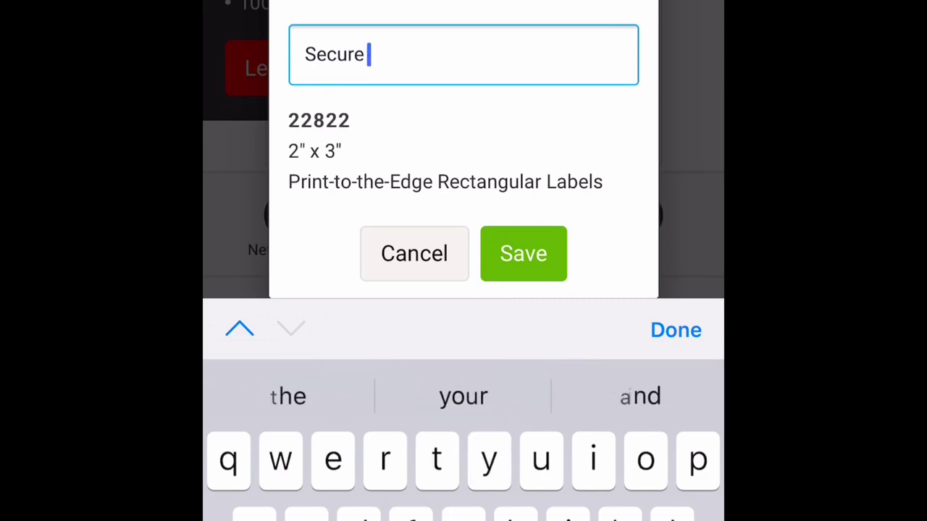
{"action": "type", "text": "the ba"}
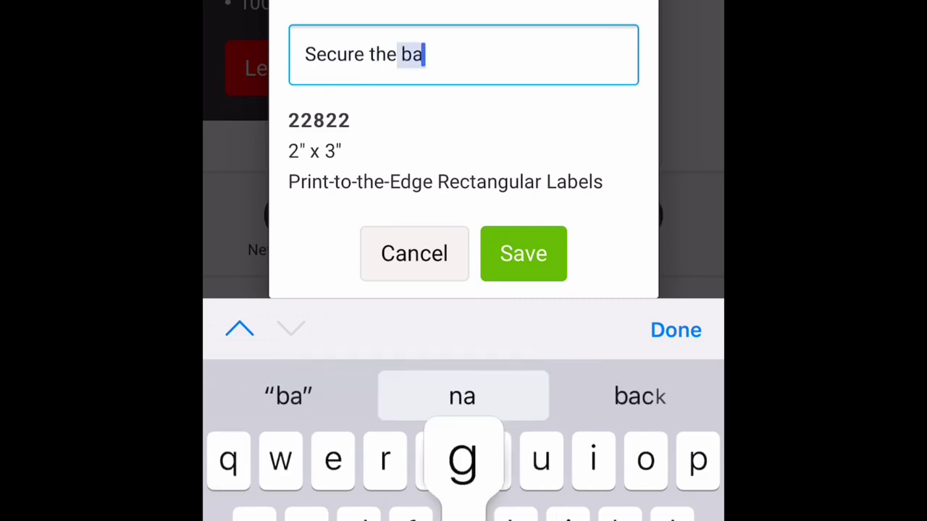
{"action": "type", "text": "g labels"}
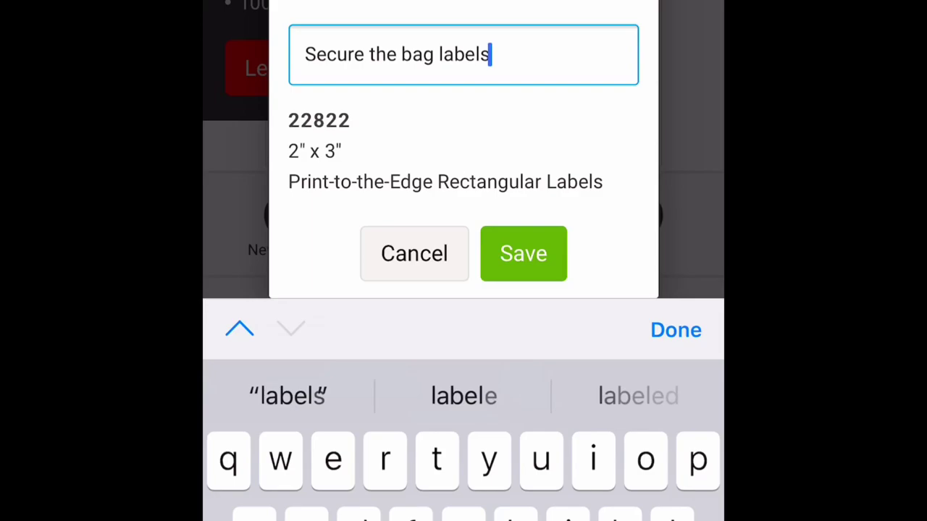
{"action": "left_click", "coordinate": [672, 329]}
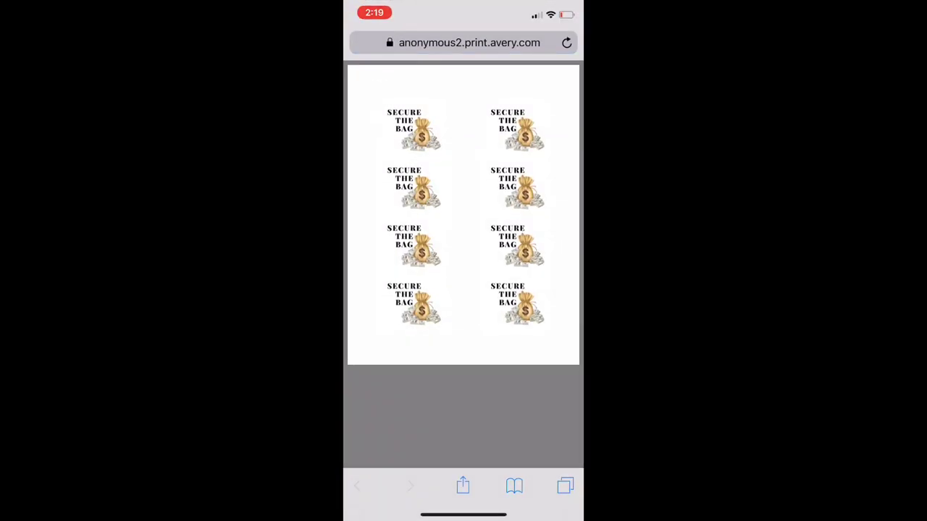
Share the eight-label sheet PDF and send it to print.
{"action": "left_click", "coordinate": [462, 486]}
{"action": "scroll", "coordinate": [463, 416], "scroll_direction": "right", "scroll_amount": 1}
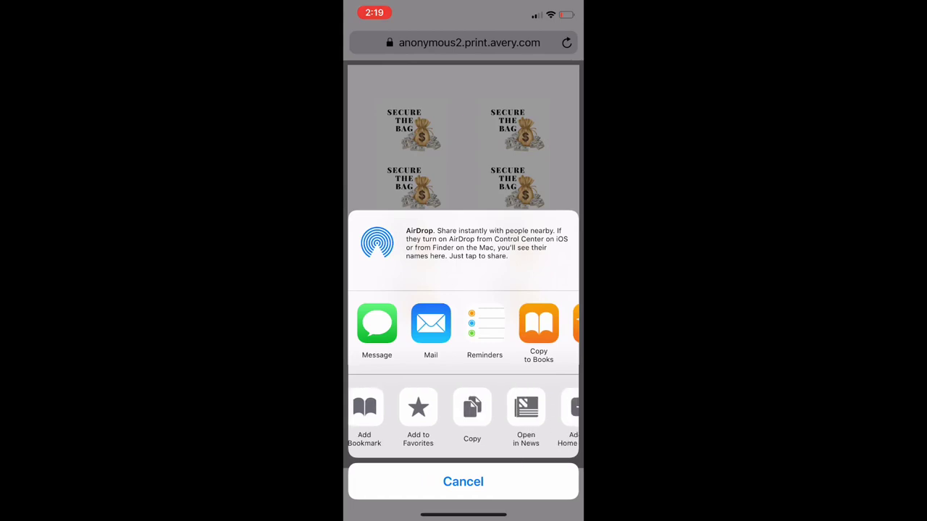
{"action": "scroll", "coordinate": [463, 417], "scroll_direction": "right", "scroll_amount": 1}
{"action": "scroll", "coordinate": [463, 416], "scroll_direction": "right", "scroll_amount": 2}
{"action": "left_click", "coordinate": [485, 411]}
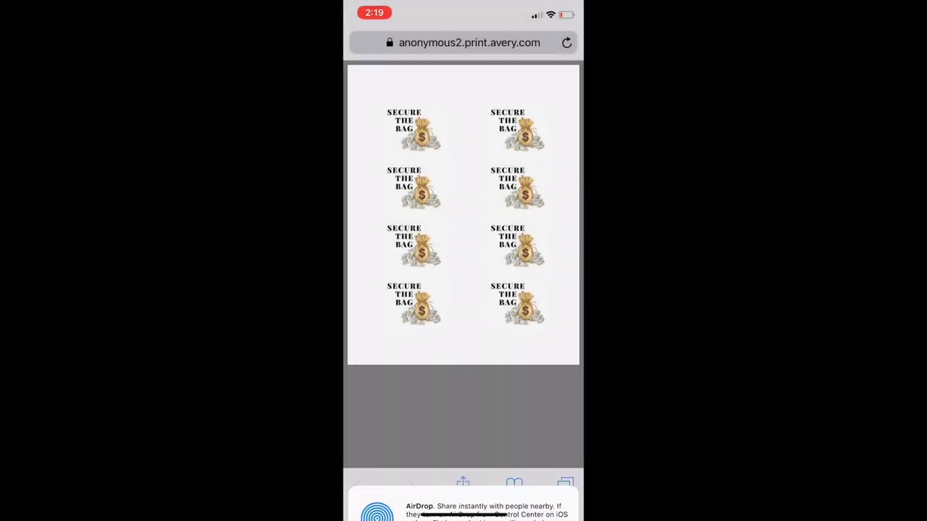